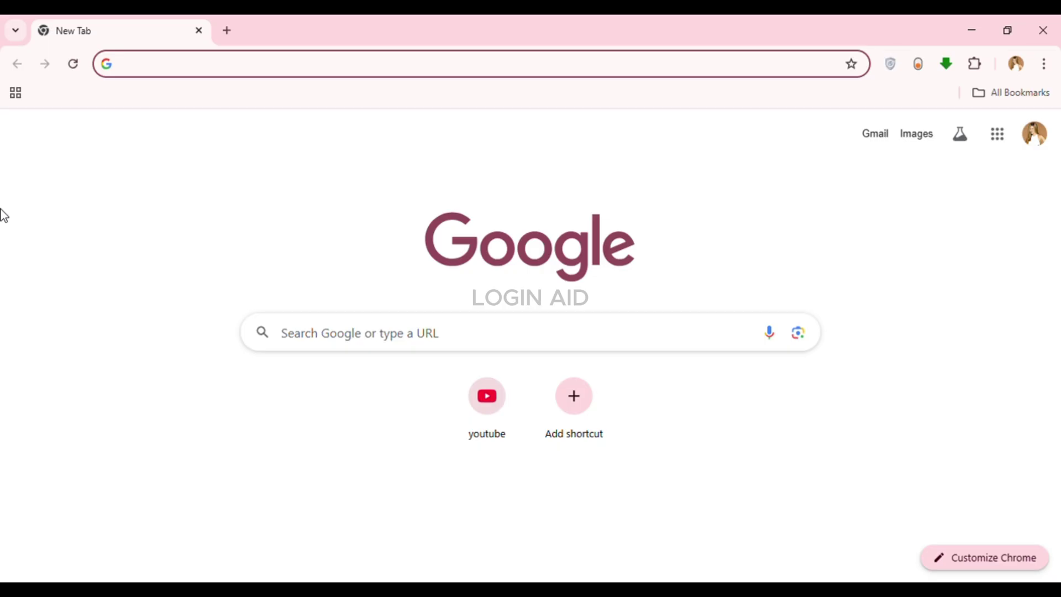
Load va.gov and choose Create account to see the Login.gov and ID.me options
click(159, 74)
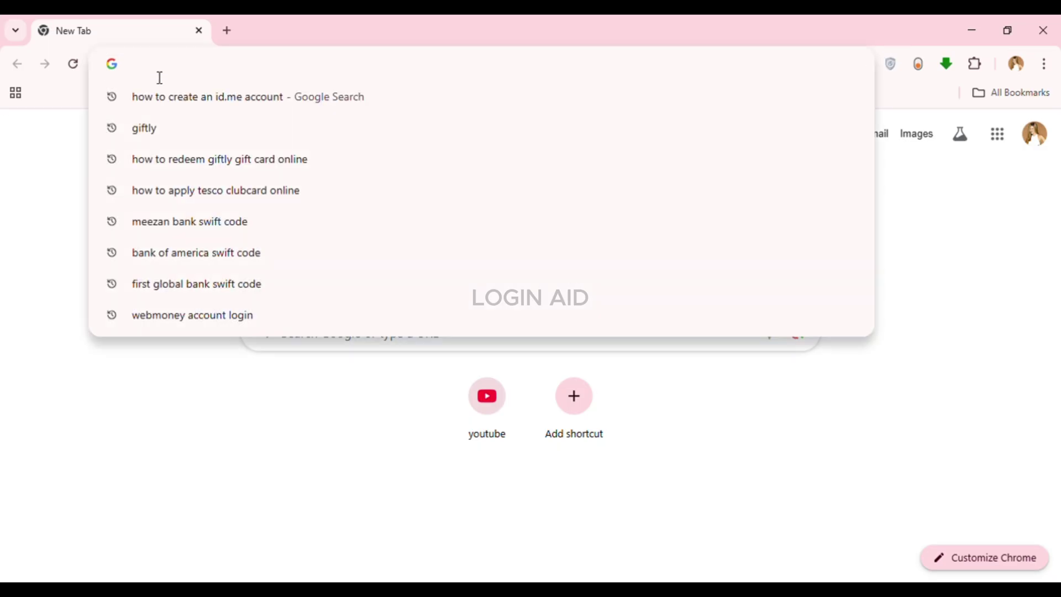
text(va.gov)
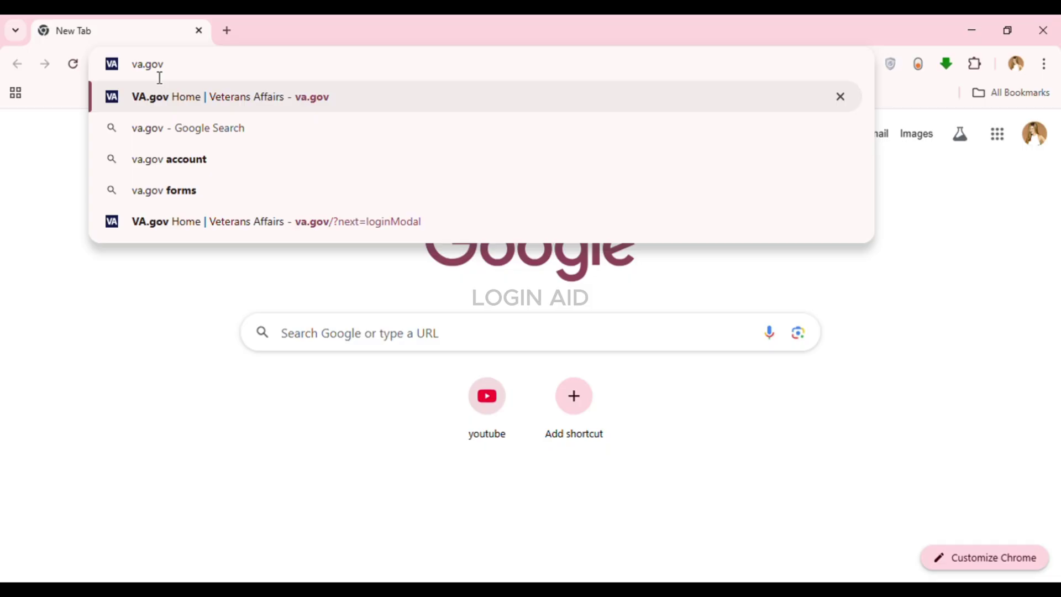
key(Return)
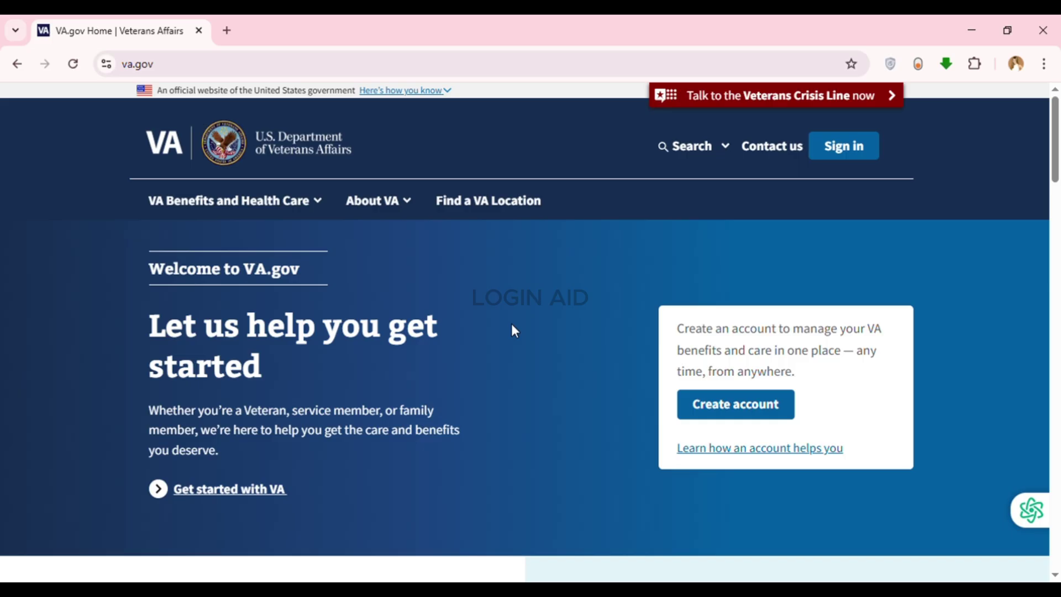
click(727, 408)
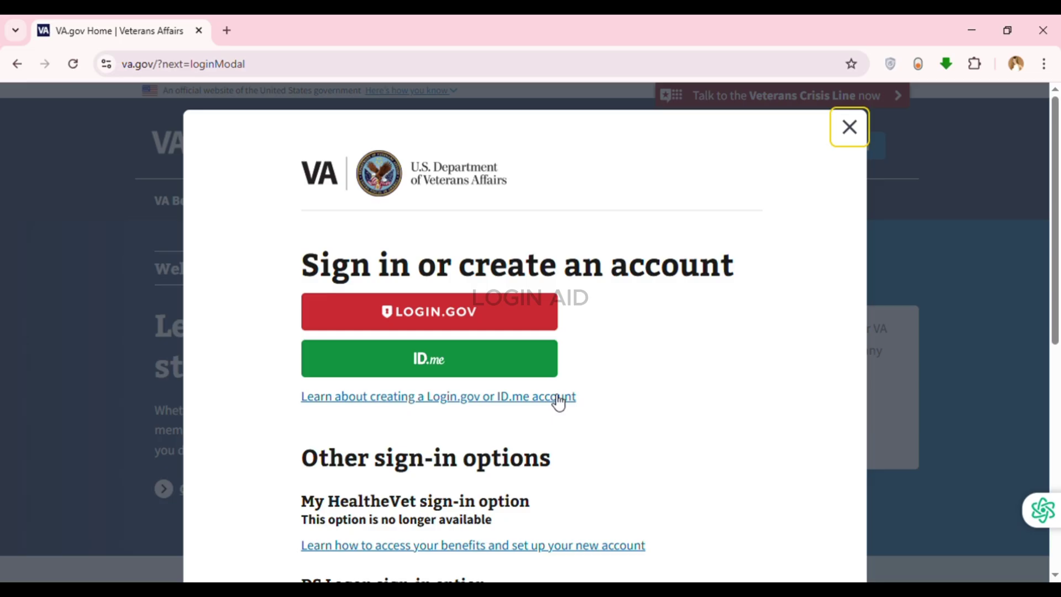
Choose ID.me, then the 'Create an ID.me account' option
click(492, 373)
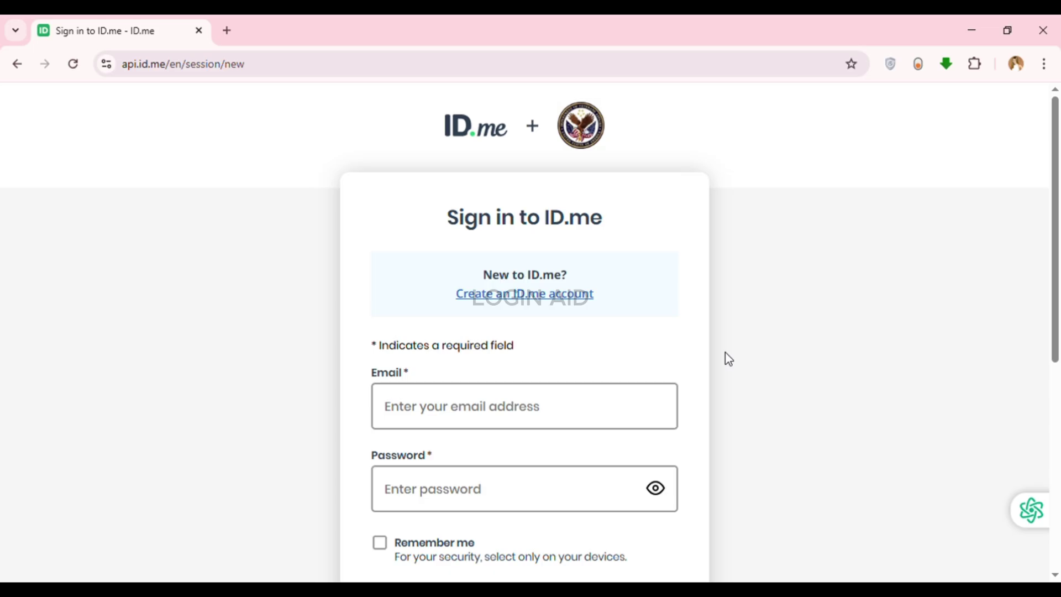
click(536, 298)
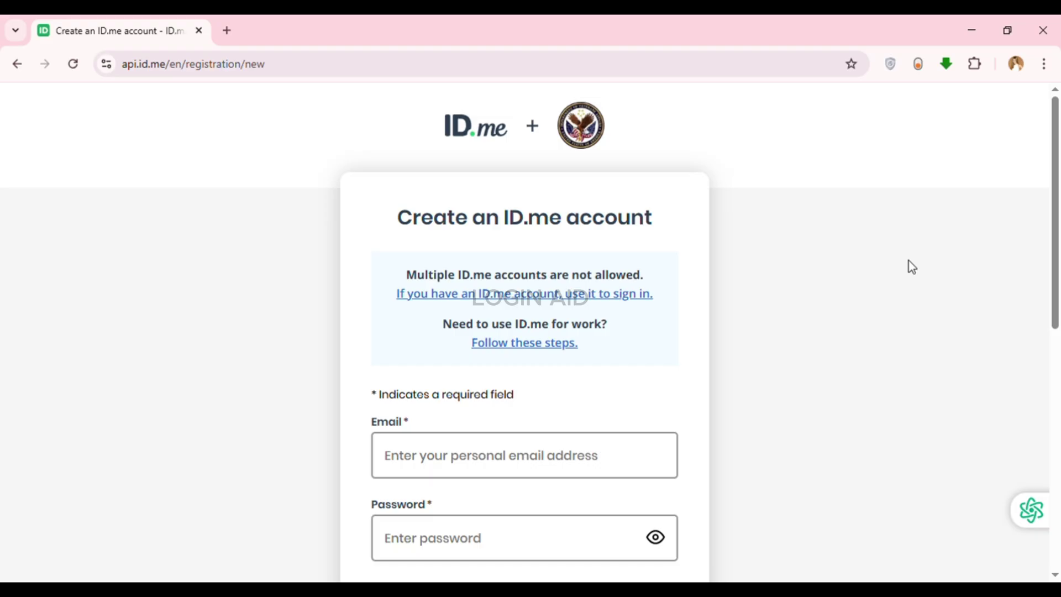
drag(1056, 215, 1060, 290)
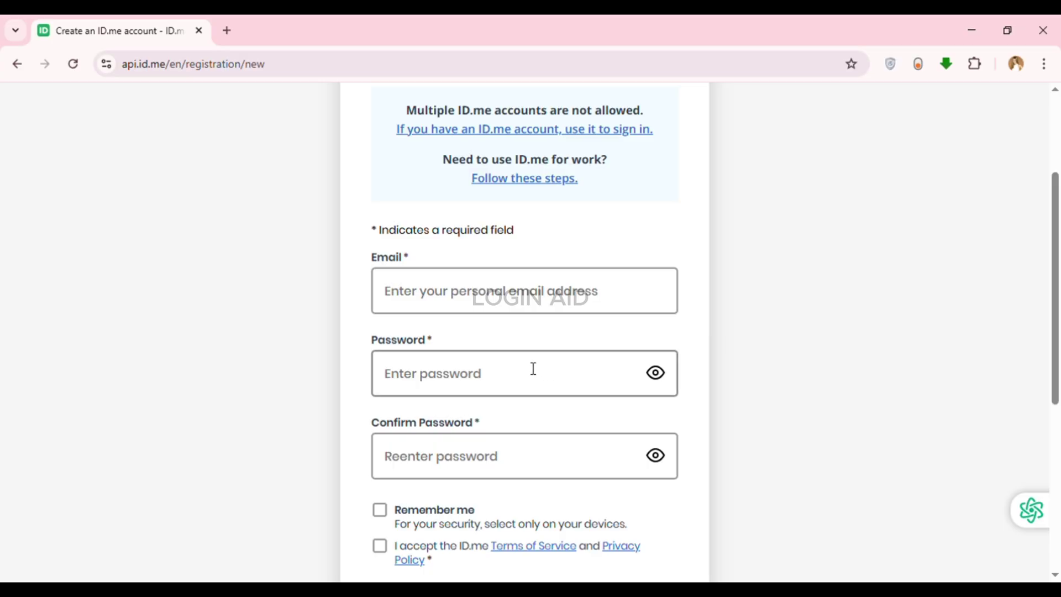
Enter the email, password and password confirmation, accept the Terms of Service, and submit
click(448, 305)
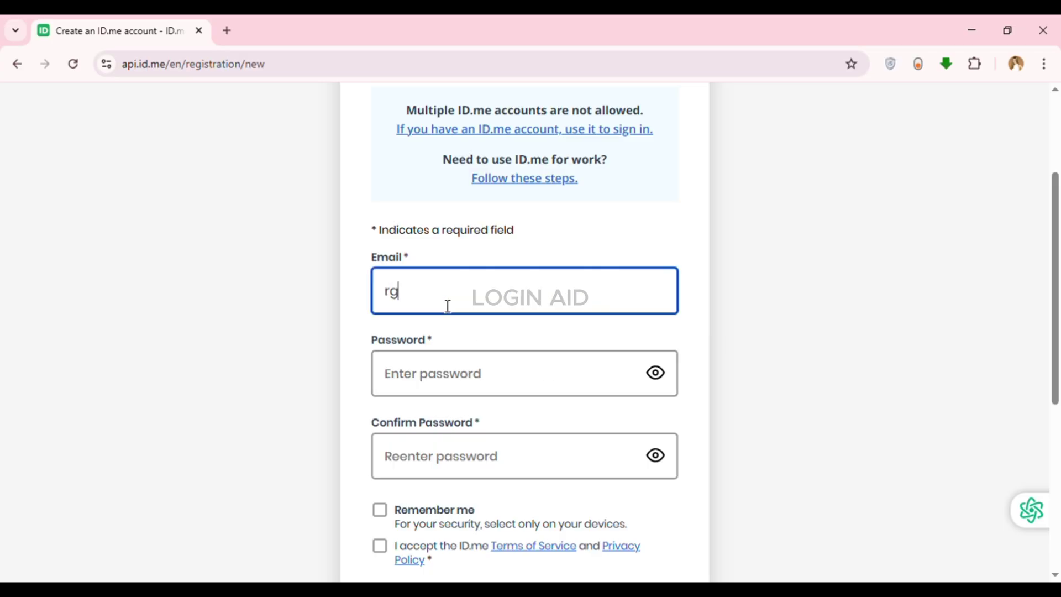
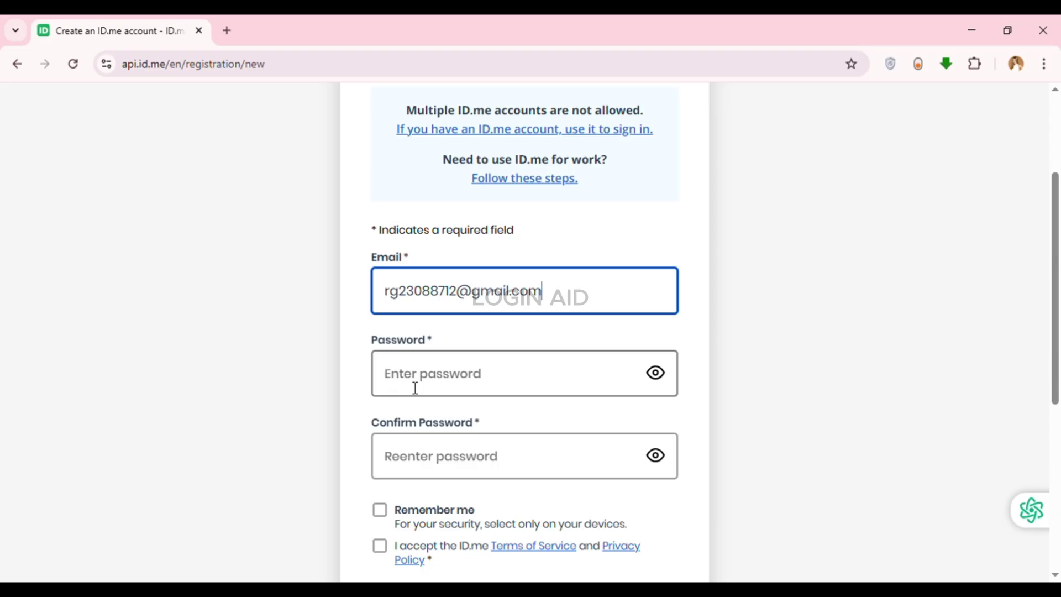
click(426, 383)
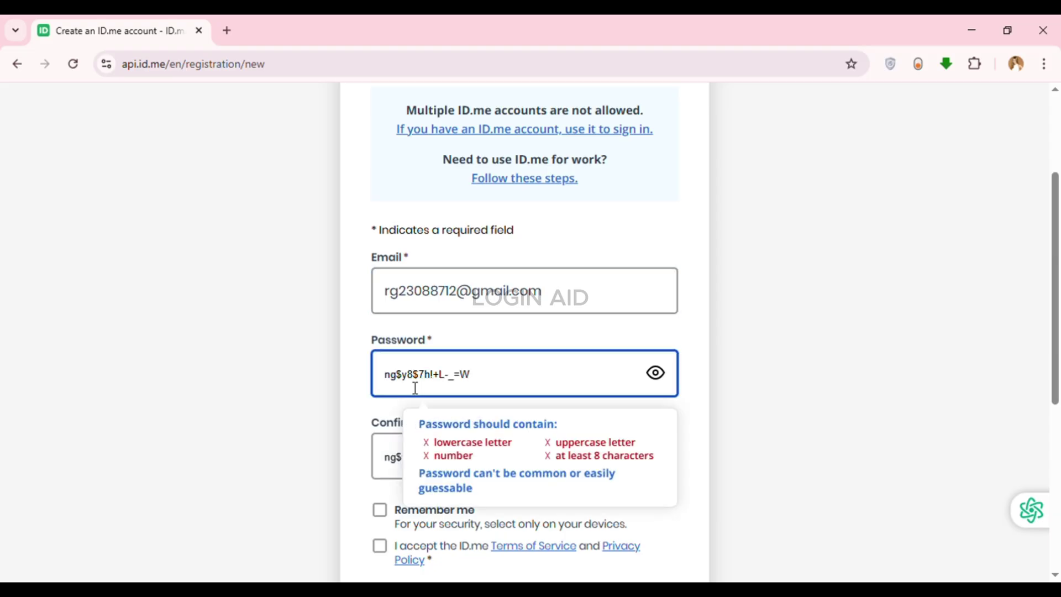
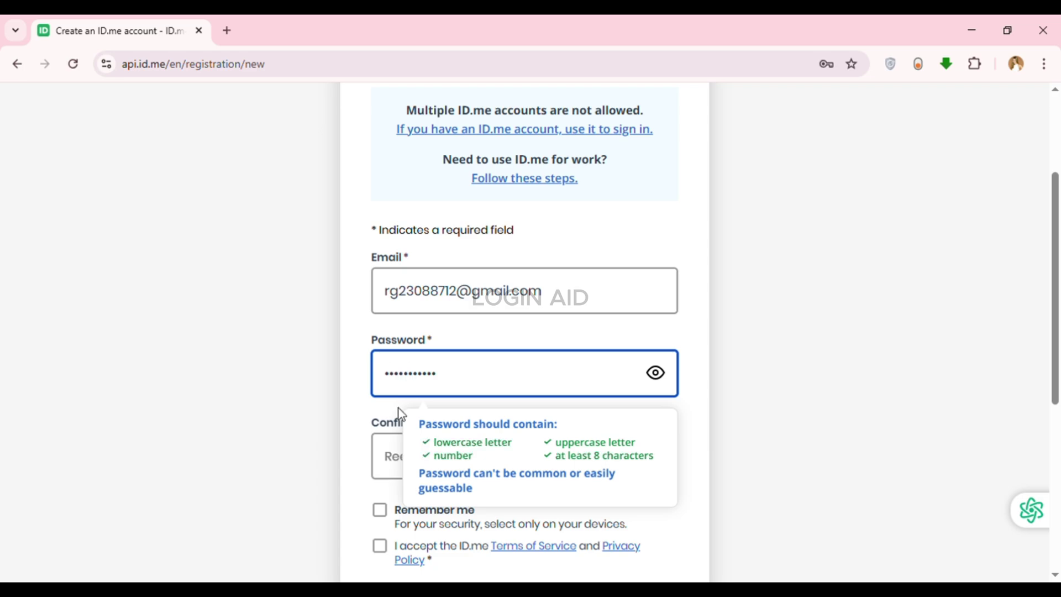
click(400, 457)
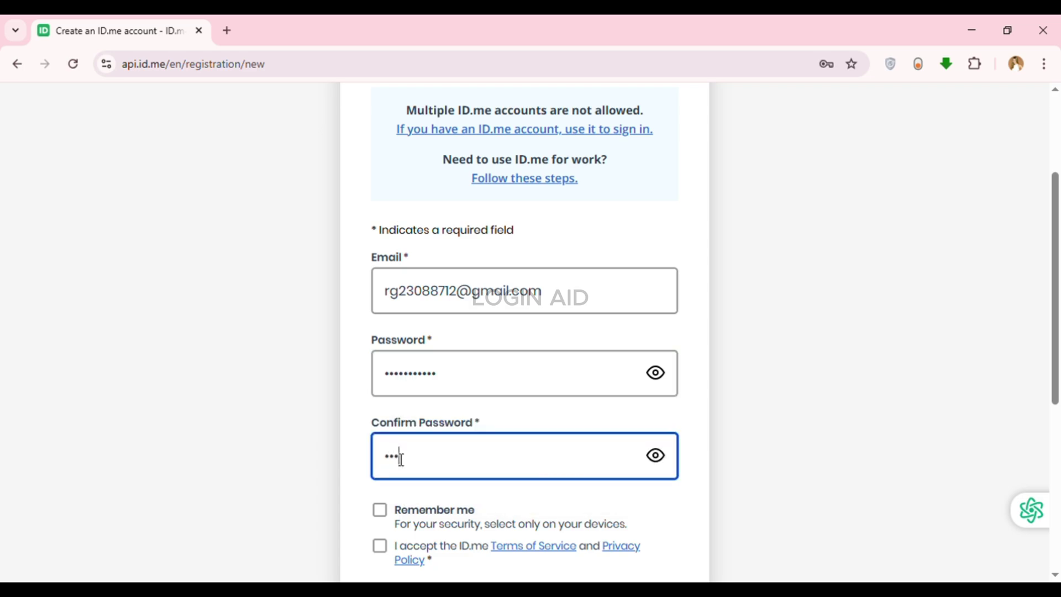
scroll(1060, 275, down, 1)
scroll(1060, 275, down, 2)
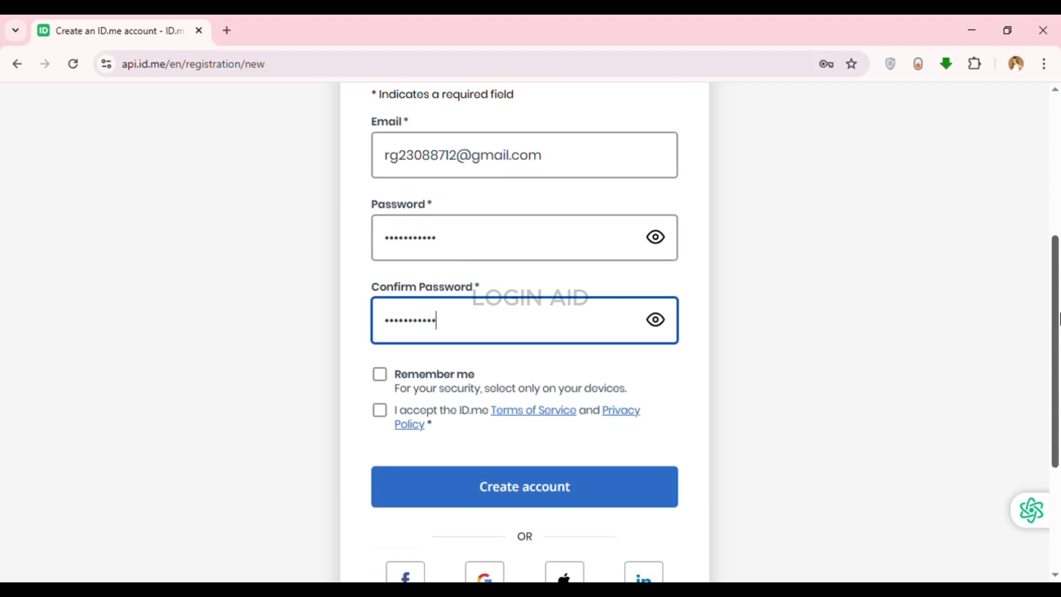
click(381, 412)
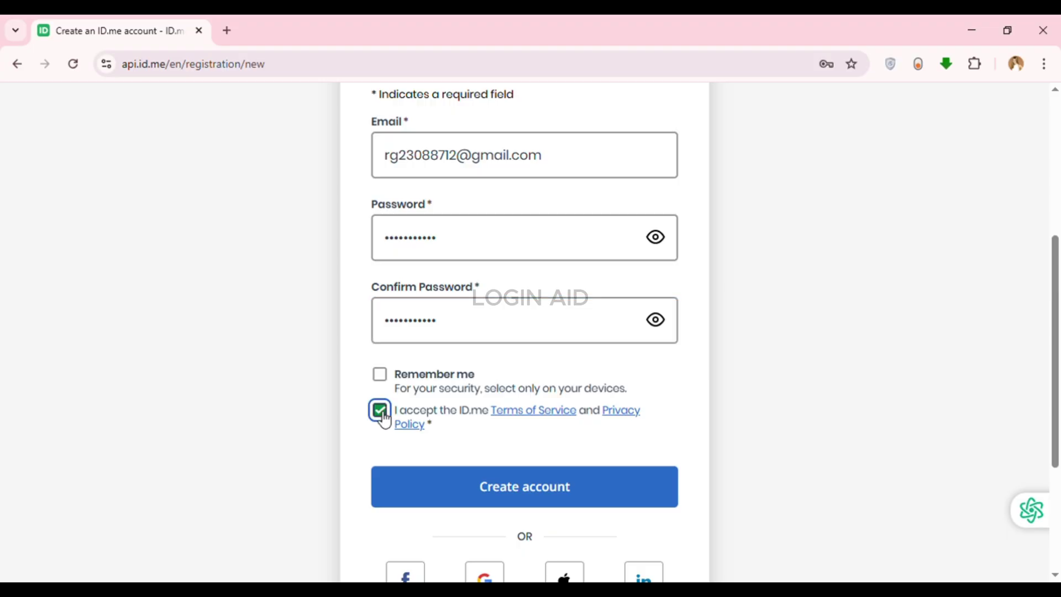
click(531, 493)
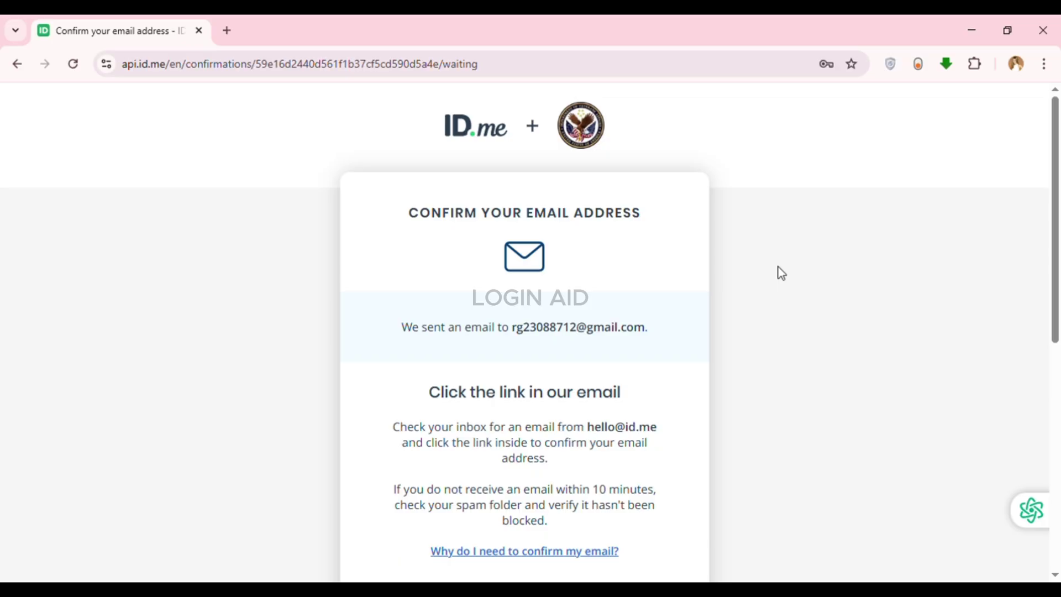
In a new tab, load gmail.com and open the Welcome to ID.me email
click(226, 31)
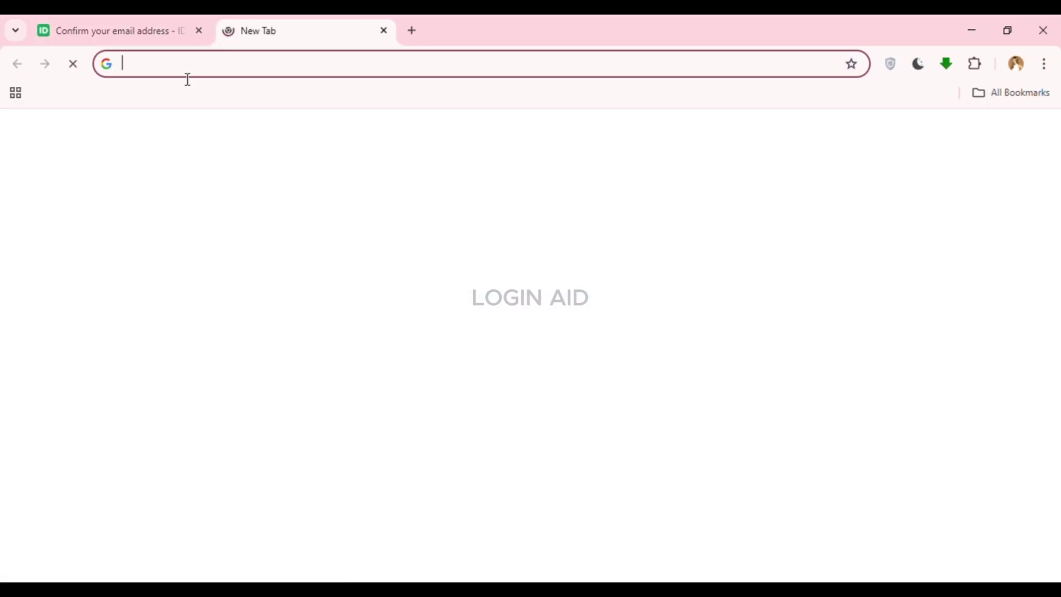
click(155, 81)
text(gamil)
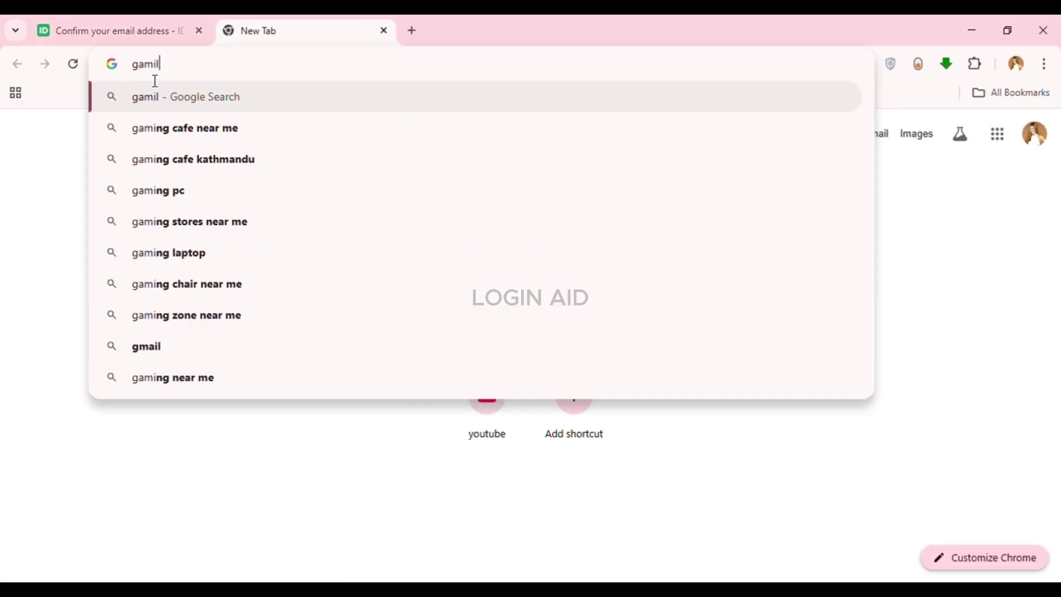
key(BackSpace)
key(BackSpace)
key(BackSpace)
text(mail.com)
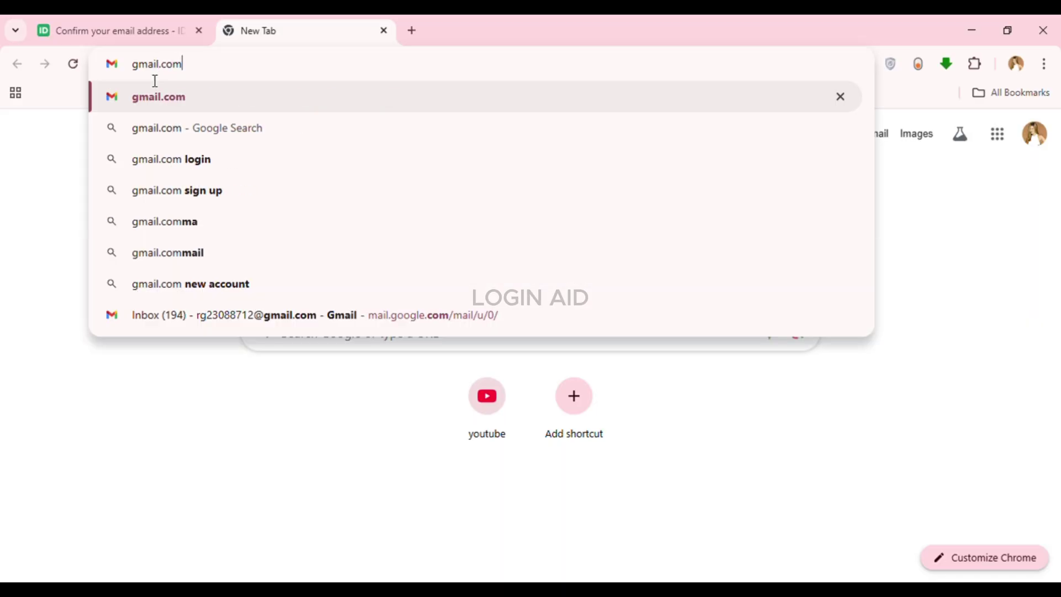
key(Return)
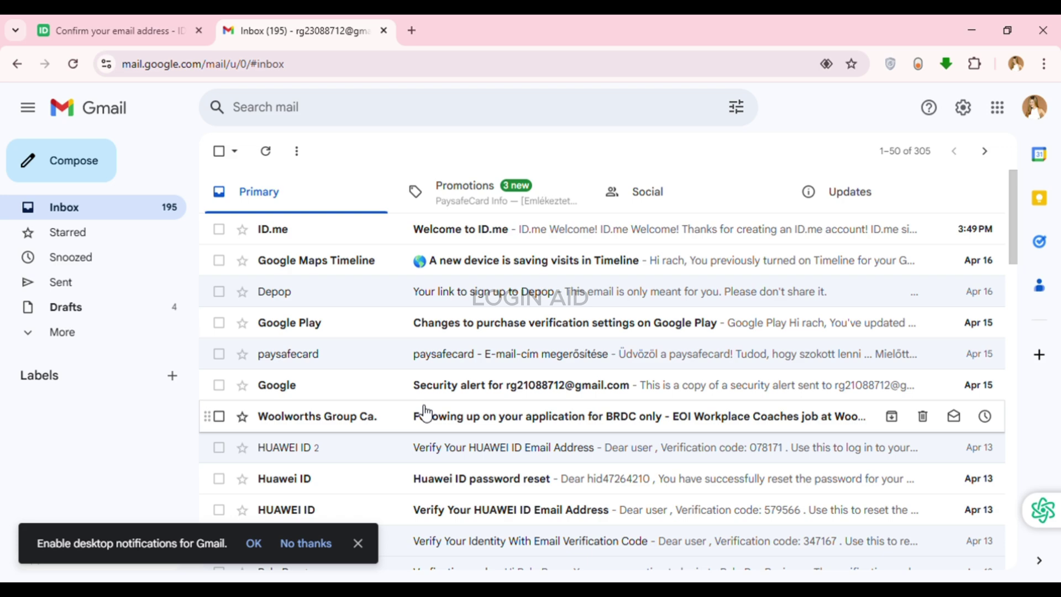
click(507, 241)
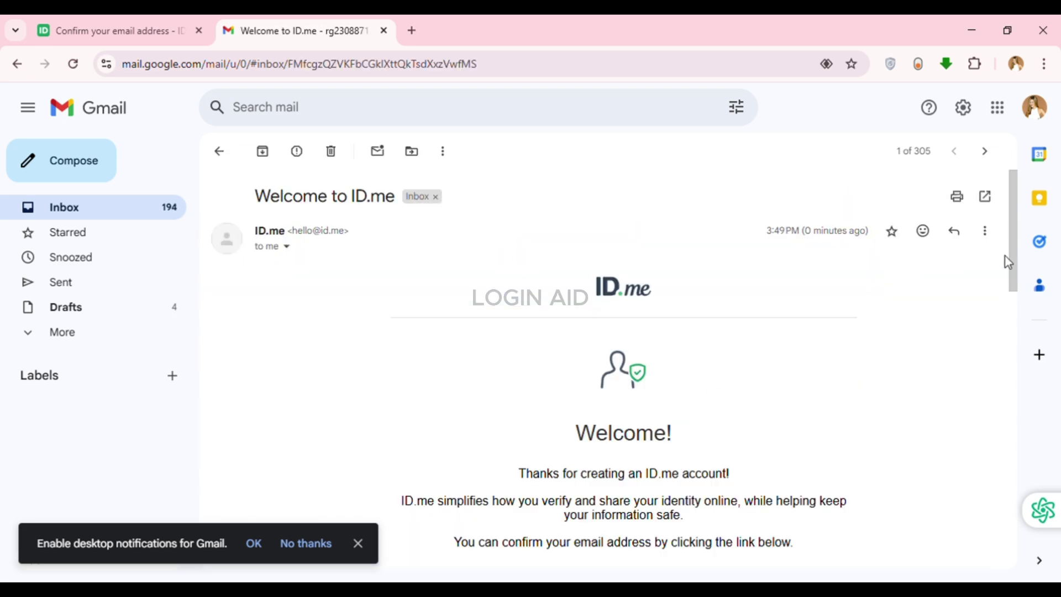
drag(1015, 246, 1026, 301)
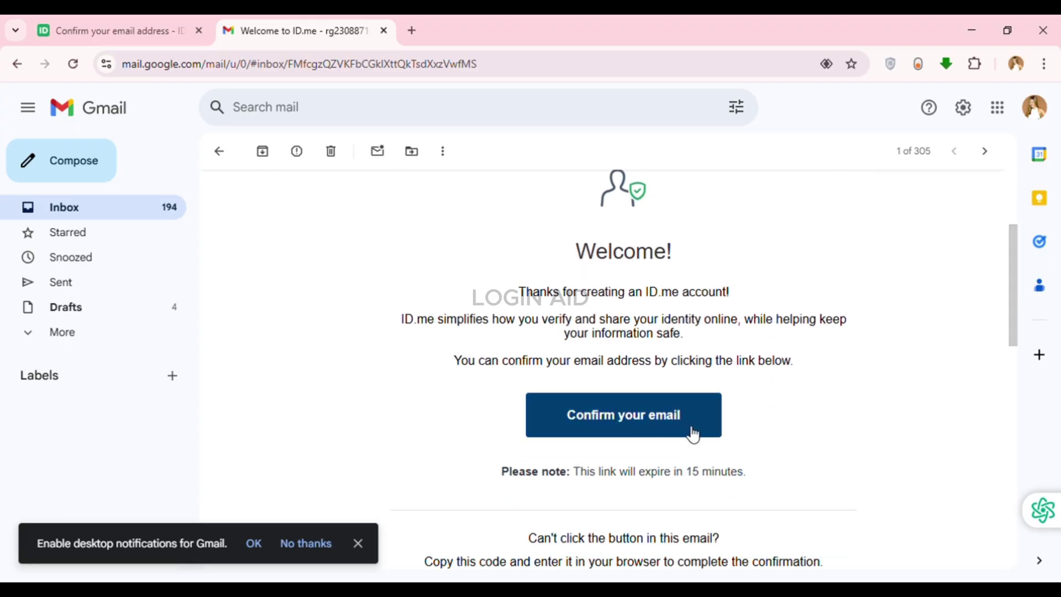
Confirm the ID.me email address, then close the confirmation and Gmail tabs
click(639, 435)
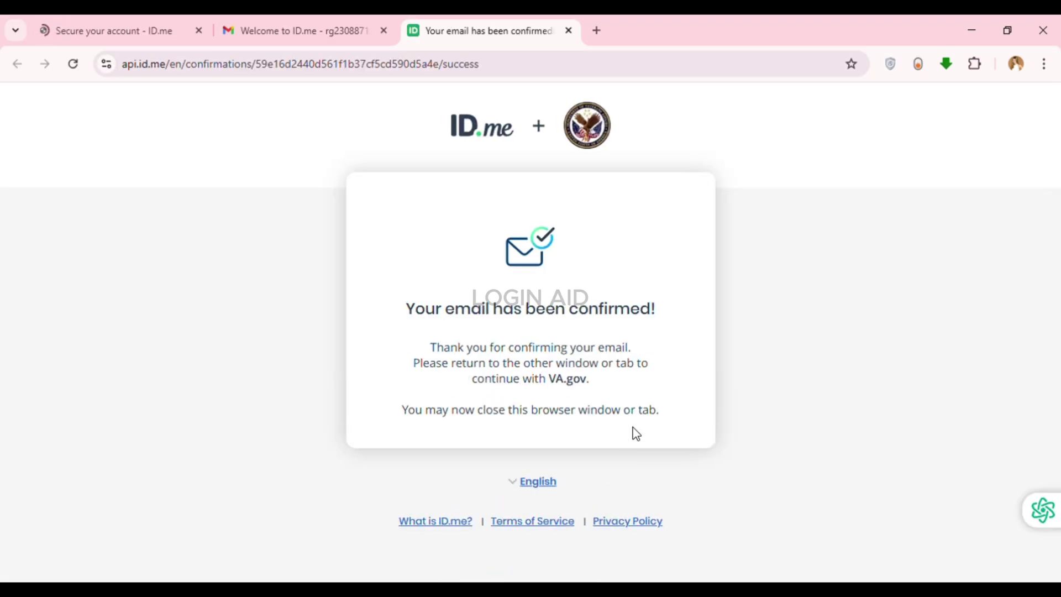
click(569, 31)
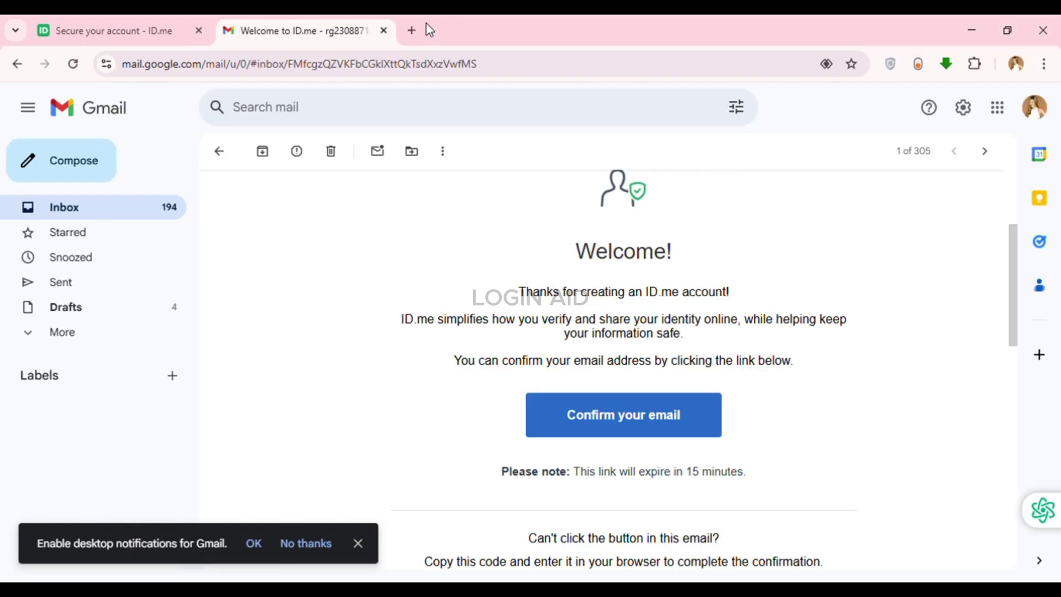
click(383, 31)
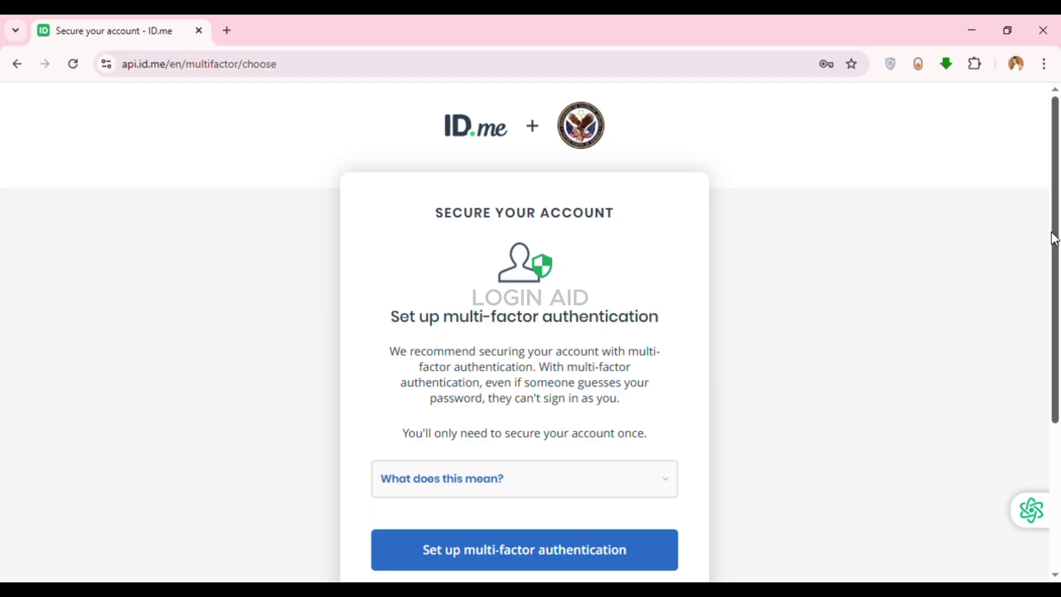
drag(1054, 238, 1059, 339)
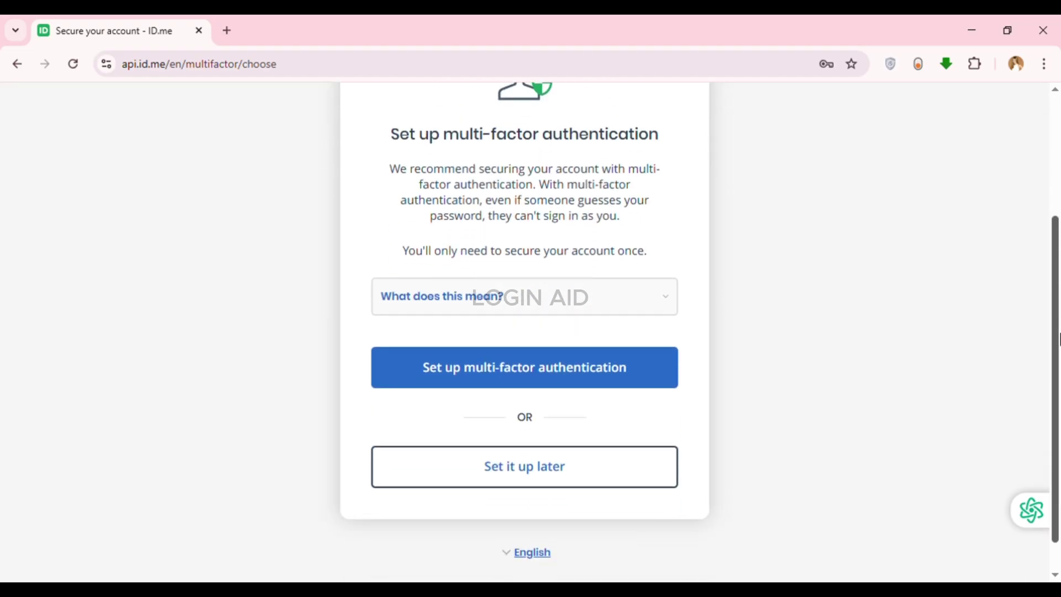
click(558, 486)
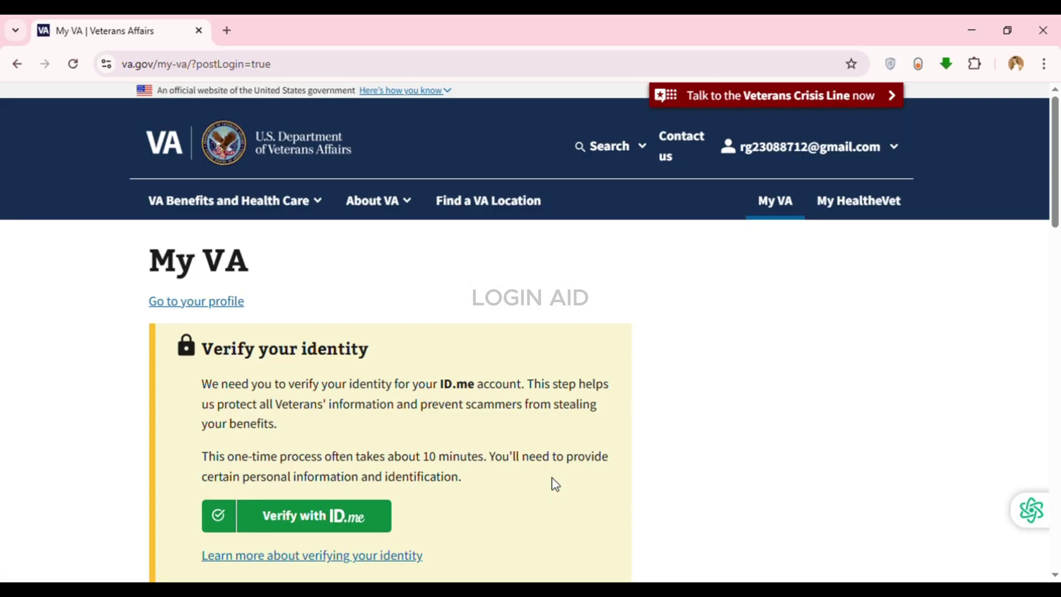
click(854, 156)
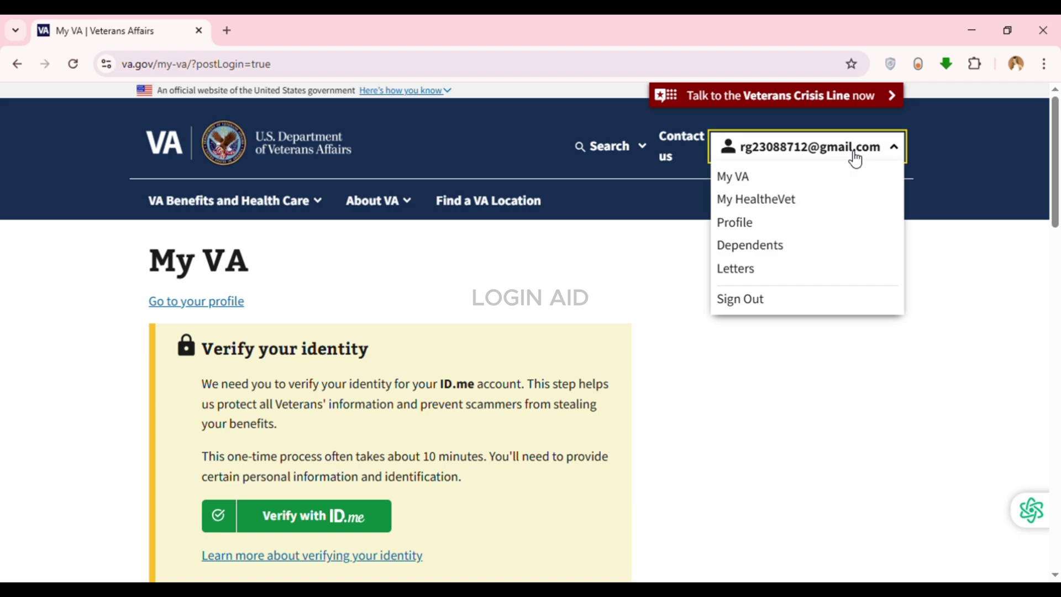
click(652, 298)
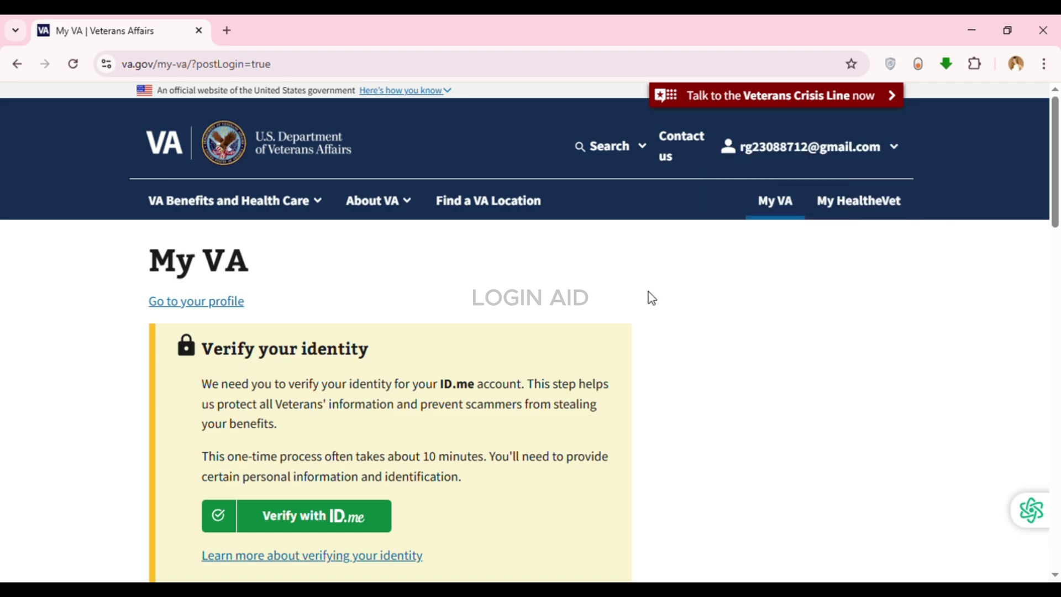